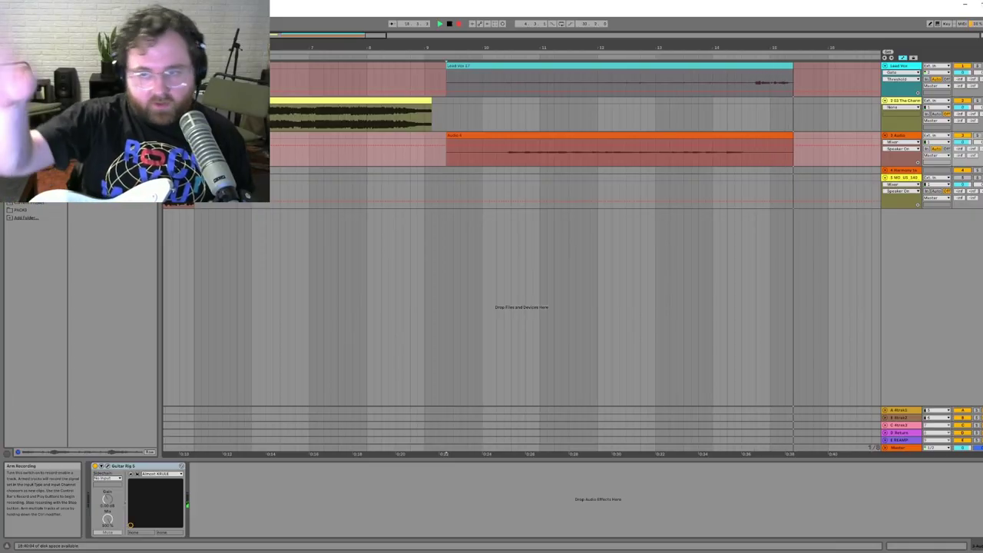
- Stop the recording and delete the take recorded on the Lead Vox track
{"action": "key", "text": "space"}
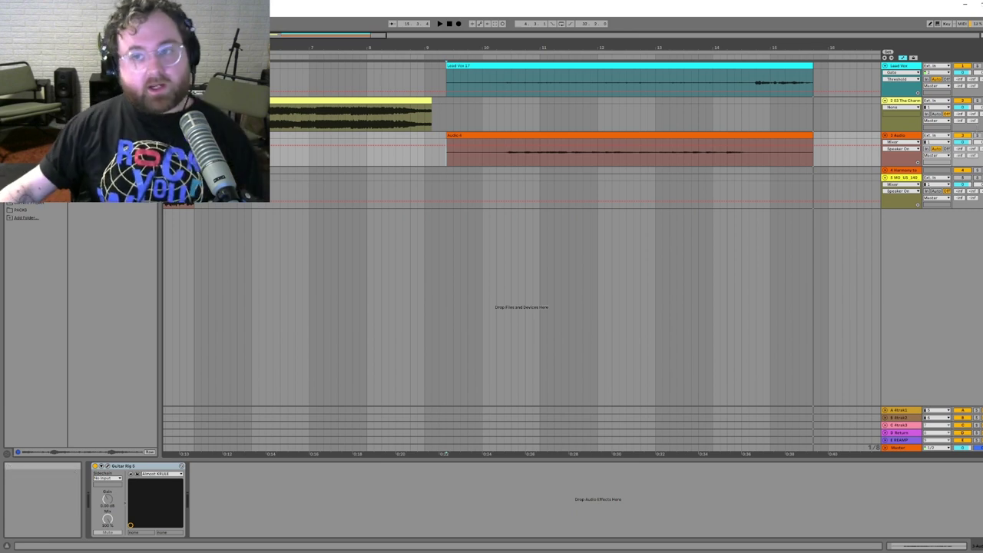
{"action": "left_click", "coordinate": [502, 70]}
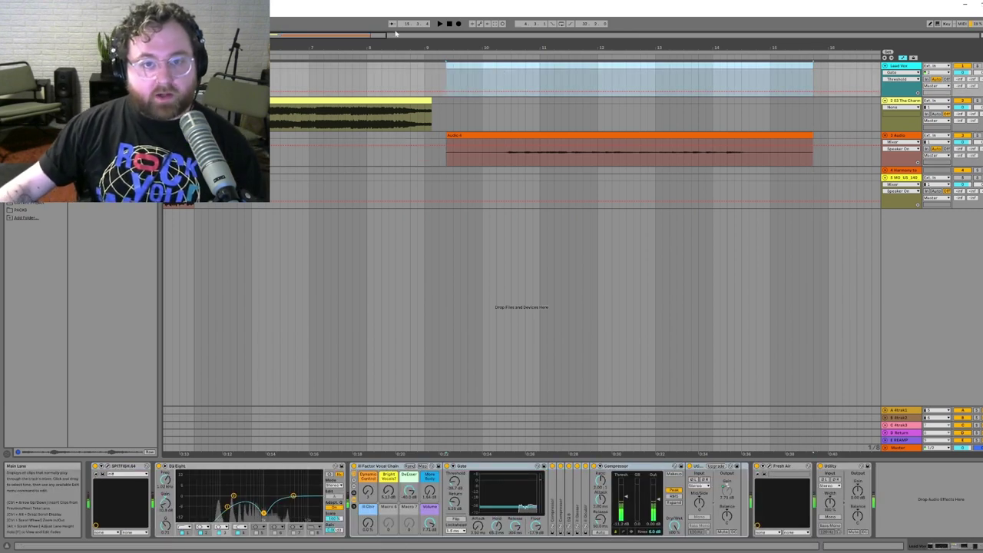
{"action": "left_click_drag", "start_coordinate": [380, 37], "coordinate": [388, 37]}
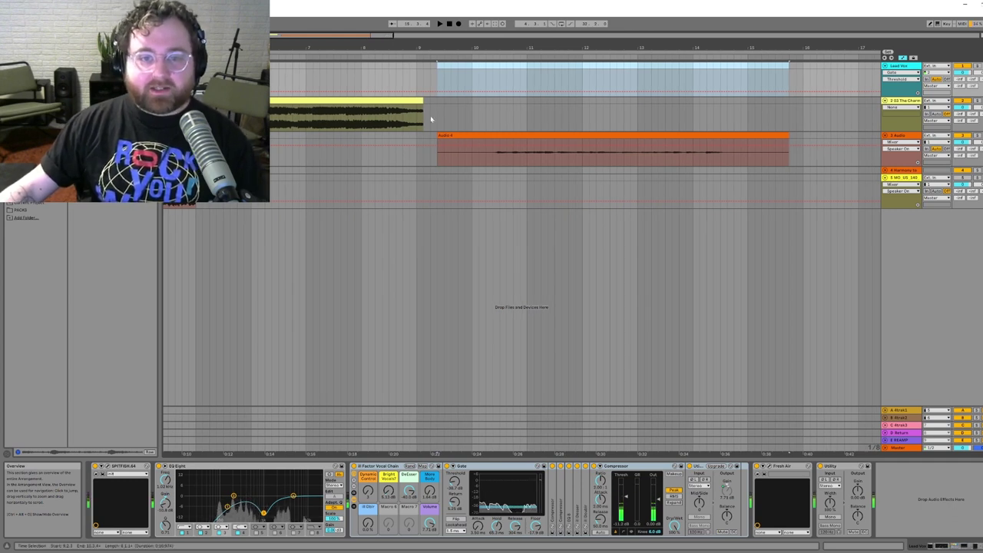
- Split off and delete the lead-in of the recorded clip on the Audio track, and place the trimmed clip at bar 10
{"action": "left_click", "coordinate": [493, 159]}
{"action": "key", "text": "ctrl+e"}
{"action": "left_click", "coordinate": [480, 135]}
{"action": "key", "text": "Delete"}
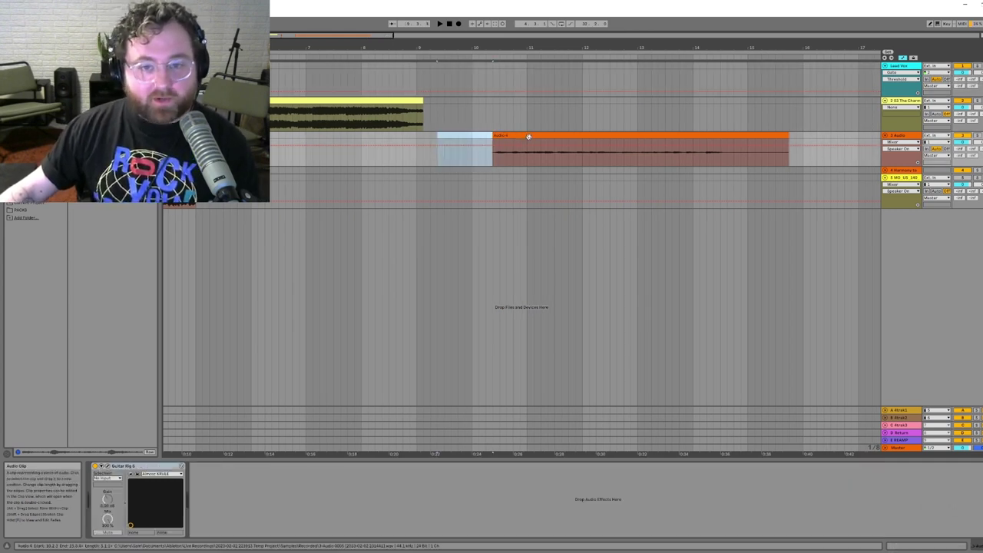
{"action": "left_click", "coordinate": [526, 135]}
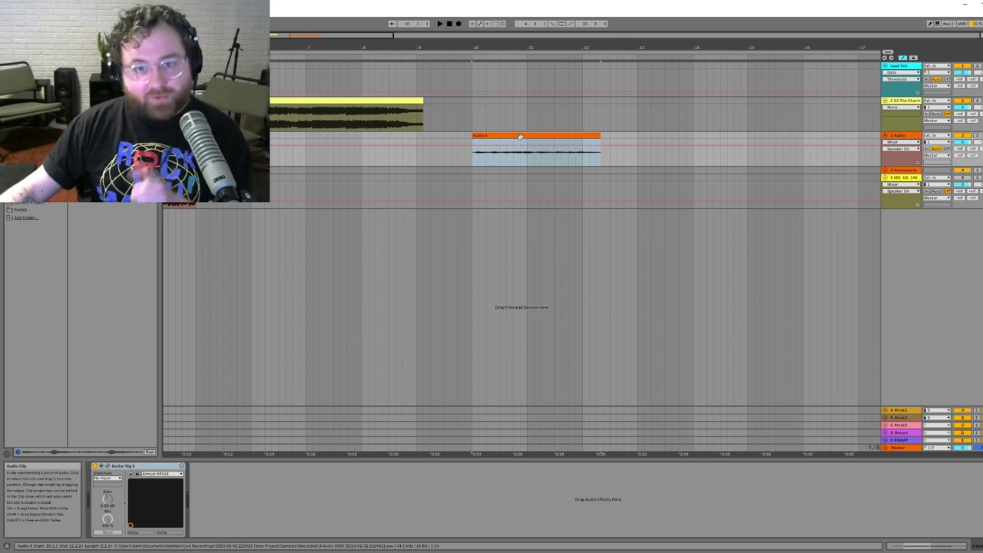
- Convert the harmony of the trimmed audio clip to a new MIDI track and unfold that track
{"action": "right_click", "coordinate": [520, 137]}
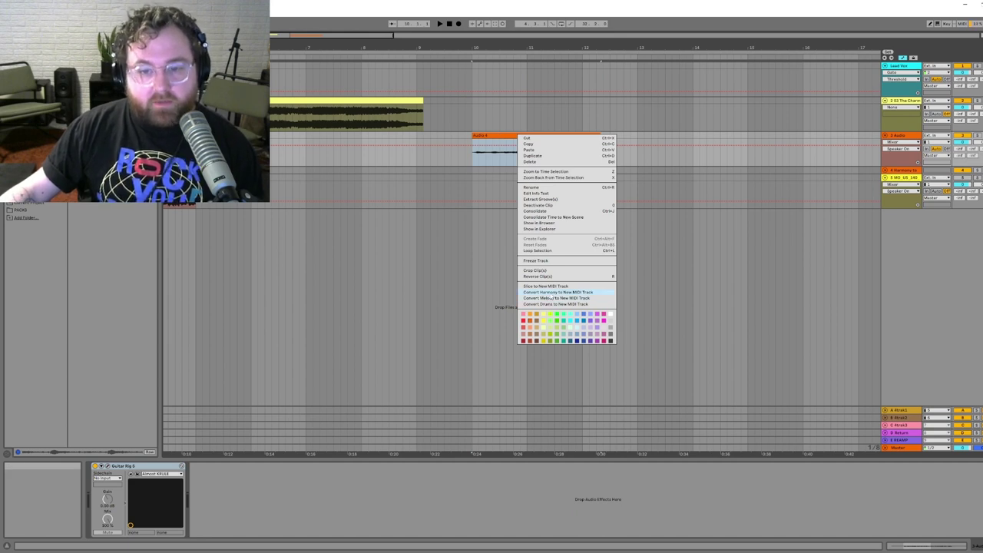
{"action": "left_click", "coordinate": [553, 293]}
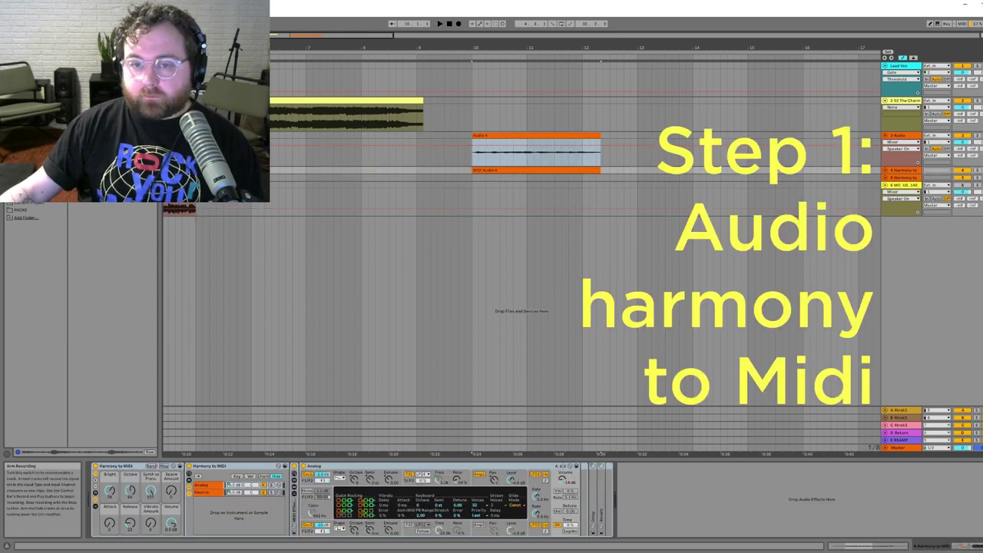
{"action": "left_click", "coordinate": [885, 170]}
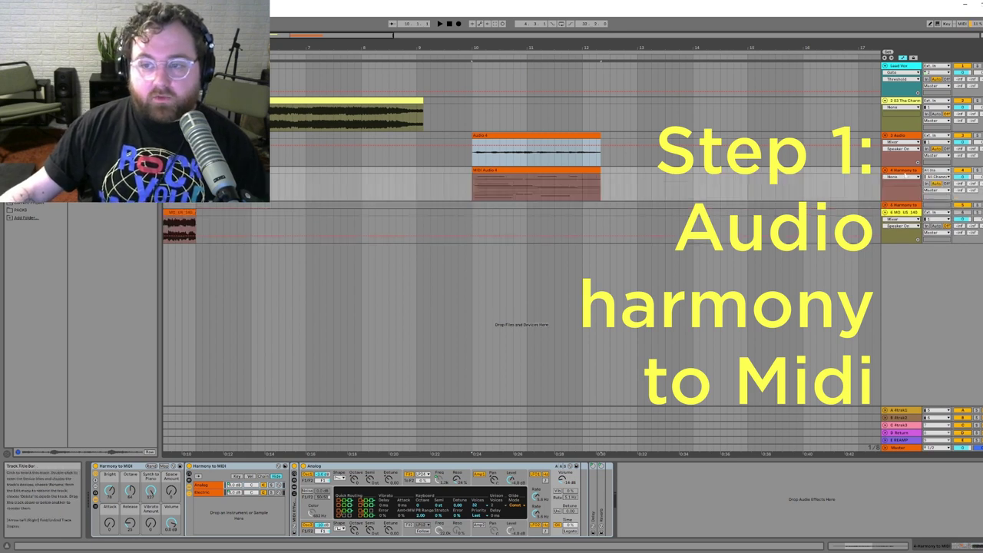
- Solo the converted MIDI track and play its clip from bar 10
{"action": "left_click", "coordinate": [471, 196]}
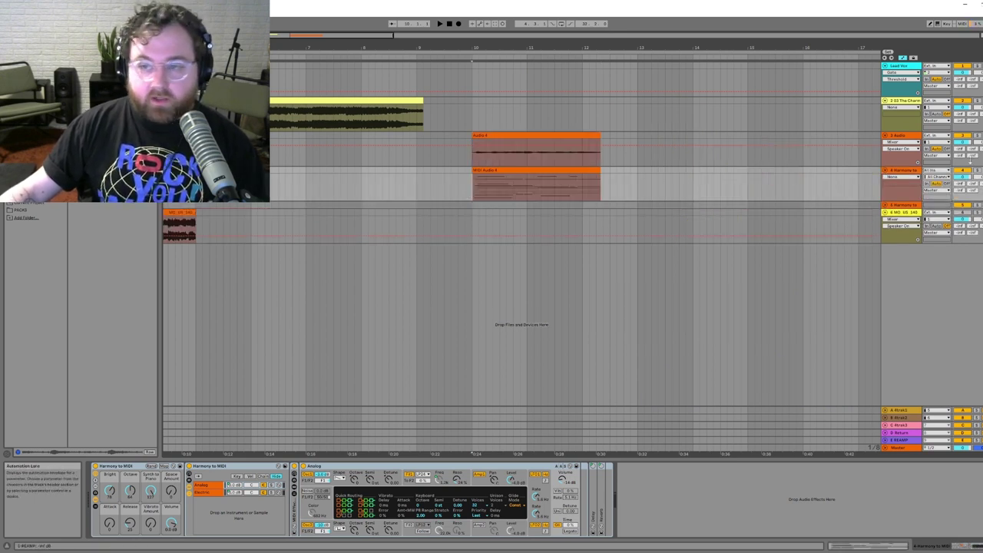
{"action": "left_click", "coordinate": [977, 171]}
{"action": "key", "text": "space"}
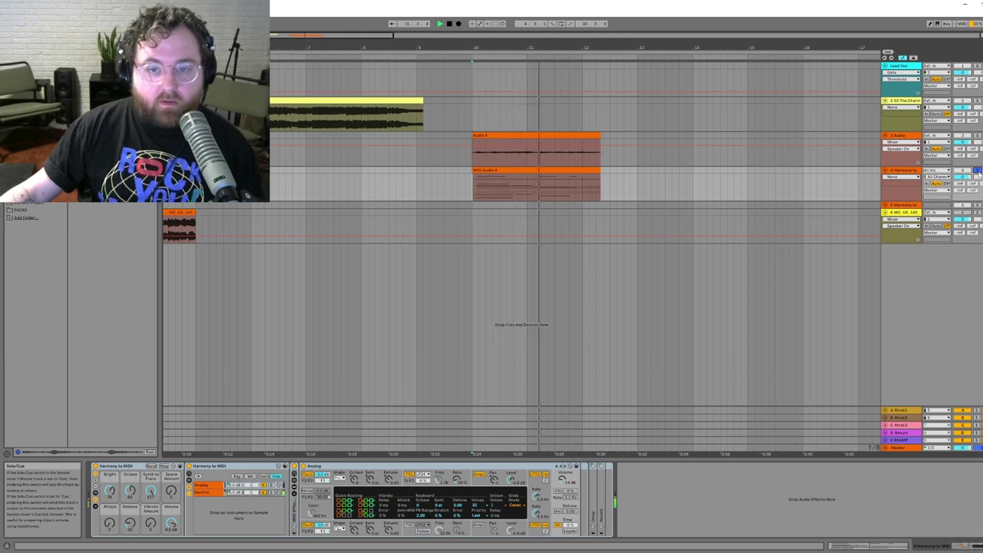
{"action": "key", "text": "space"}
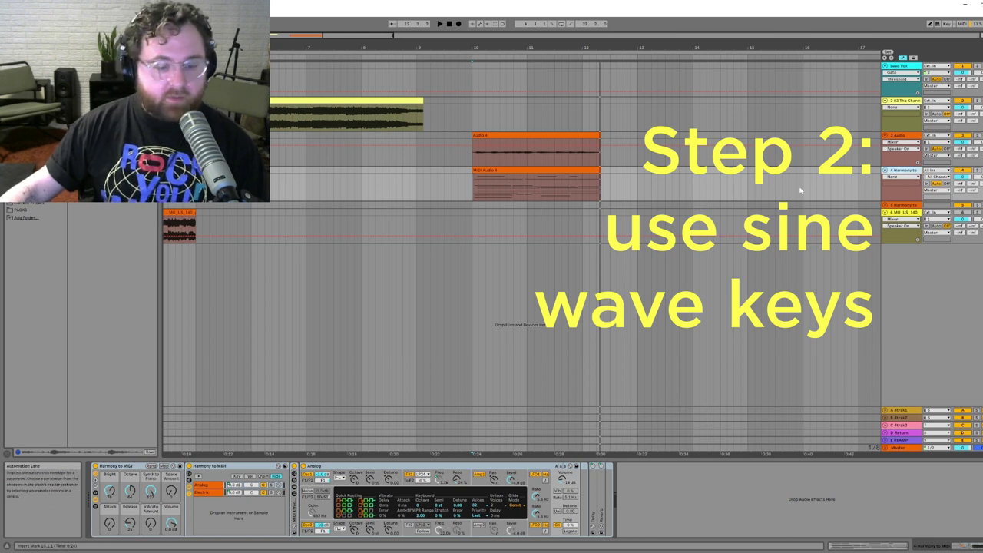
- Replace the converted track's instrument with Basic Sine Keys and extend the end of its MIDI clip slightly
{"action": "type", "text": "sine"}
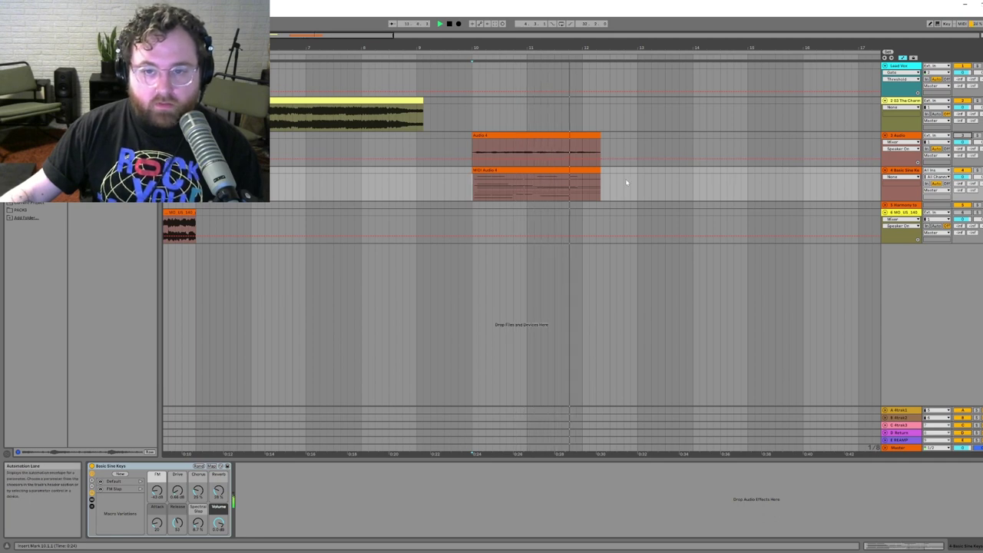
{"action": "left_click_drag", "start_coordinate": [599, 170], "coordinate": [604, 171]}
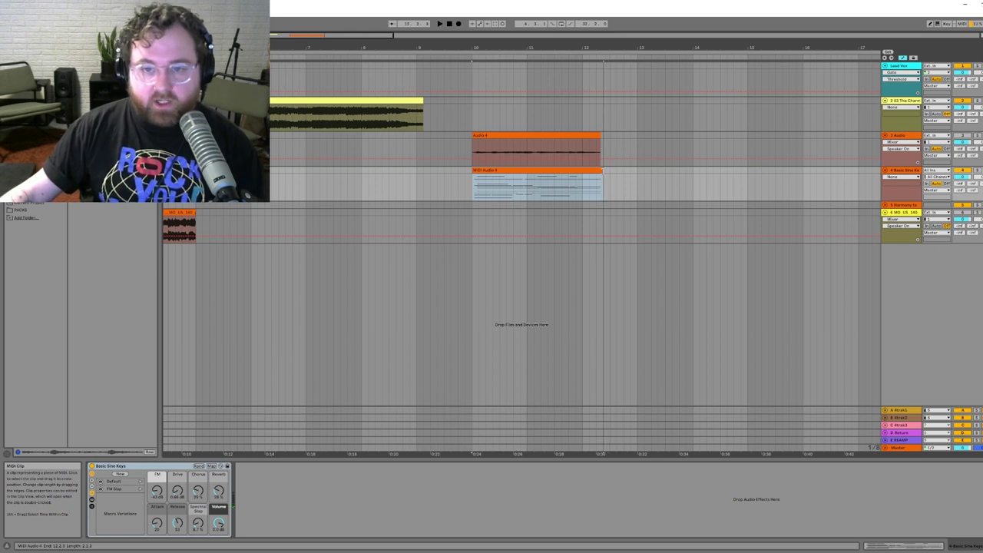
{"action": "left_click", "coordinate": [471, 195]}
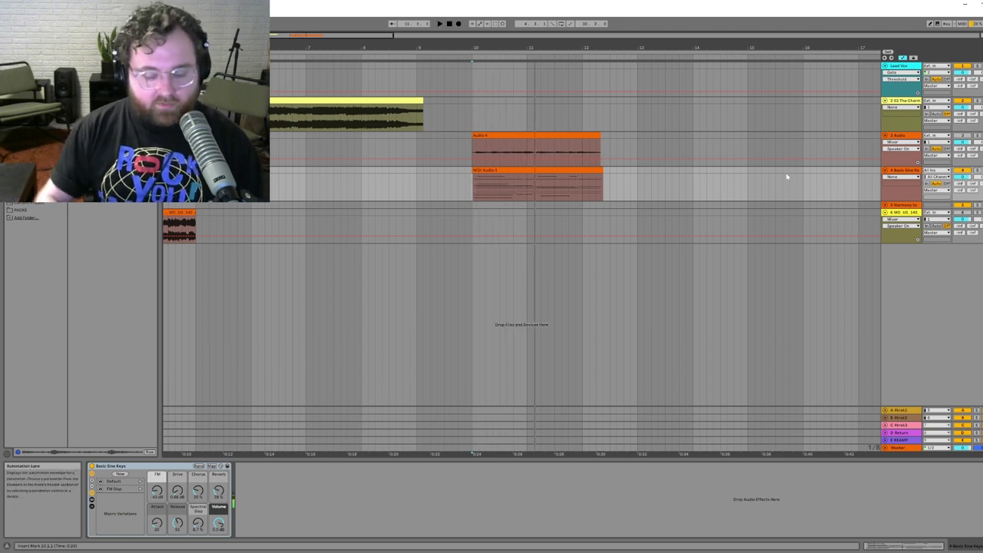
- Insert an audio track below the Basic Sine Keys track and place a VinylCrackle sample on it at bar 10
{"action": "right_click", "coordinate": [905, 169]}
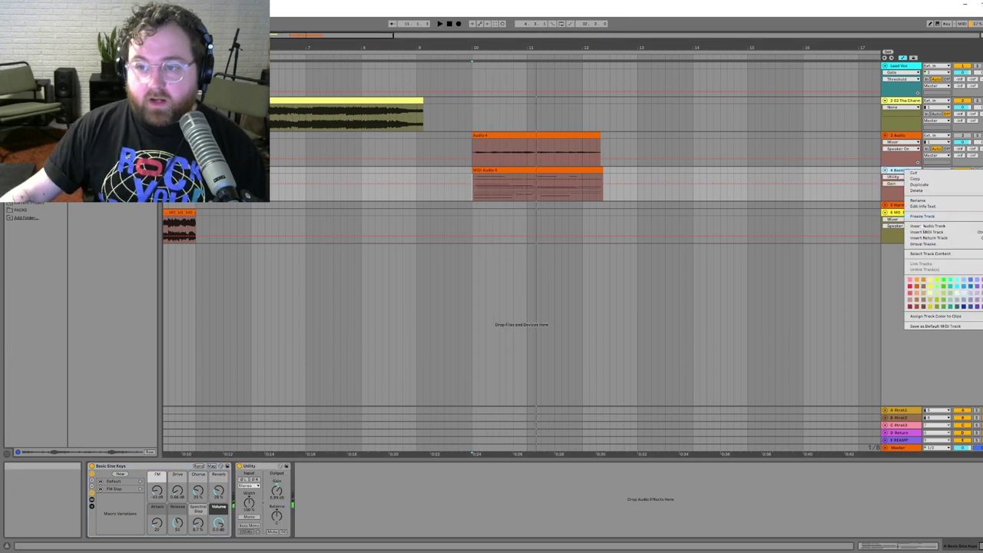
{"action": "left_click", "coordinate": [922, 228]}
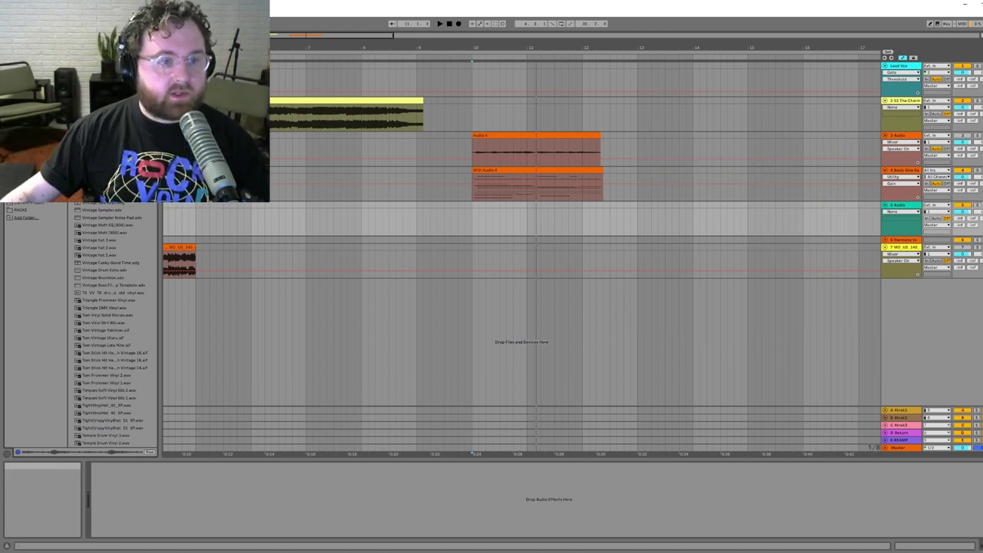
{"action": "left_click_drag", "start_coordinate": [115, 192], "coordinate": [475, 228]}
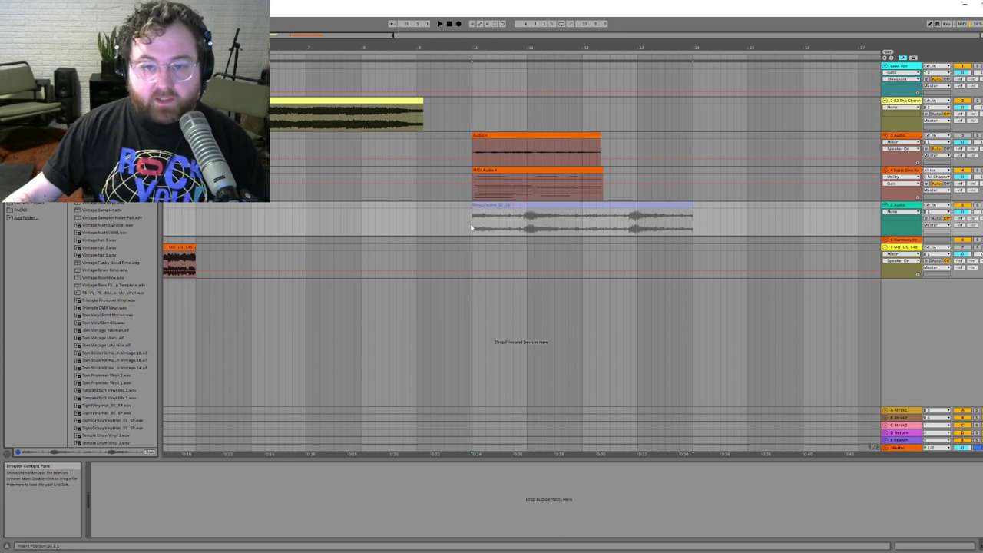
- Split the vinyl crackle clip at the end of the MIDI clip and delete the excess after it
{"action": "left_click", "coordinate": [598, 226]}
{"action": "scroll", "coordinate": [602, 226], "scroll_direction": "up", "scroll_amount": 3}
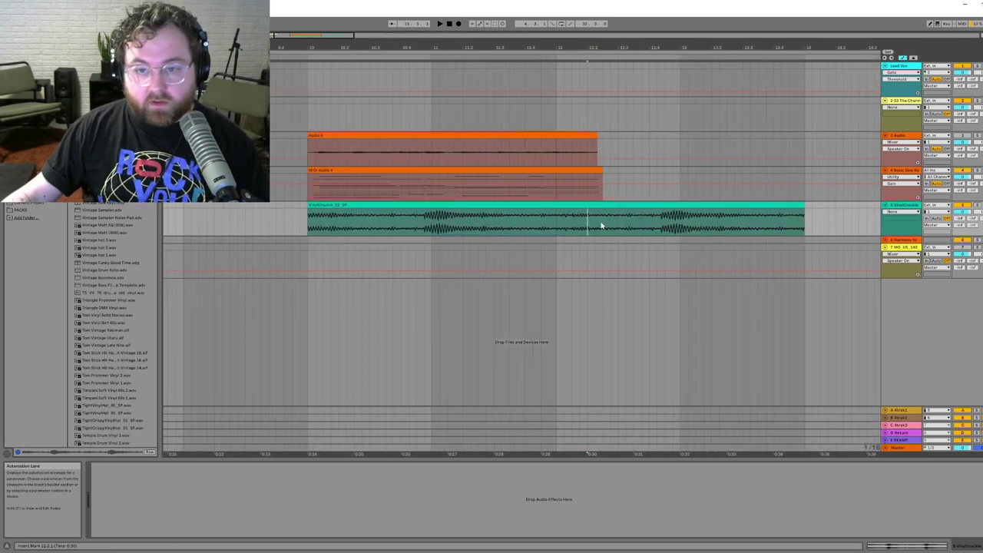
{"action": "key", "text": "ctrl+e"}
{"action": "key", "text": "Delete"}
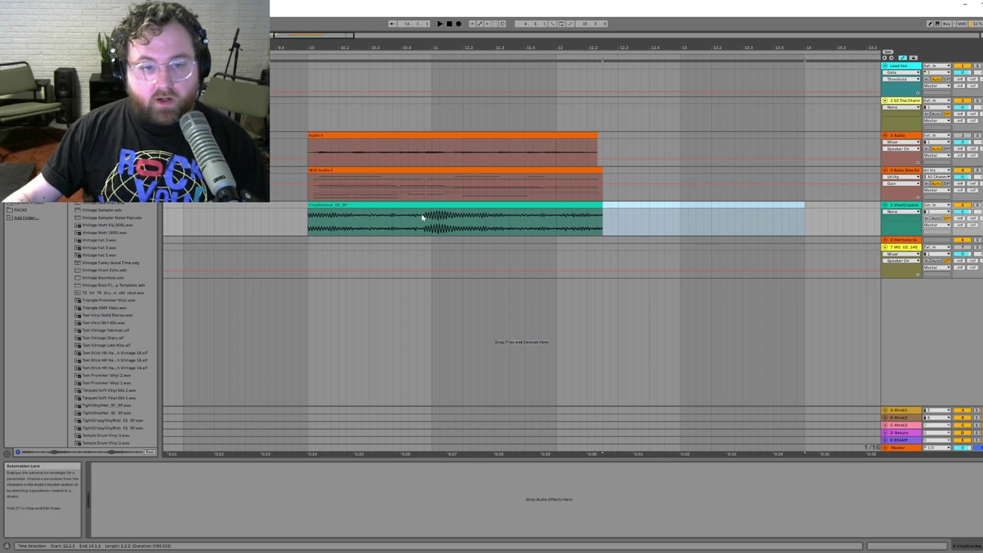
- Play the sine keys and vinyl crackle together from bar 10
{"action": "scroll", "coordinate": [422, 216], "scroll_direction": "down", "scroll_amount": 5}
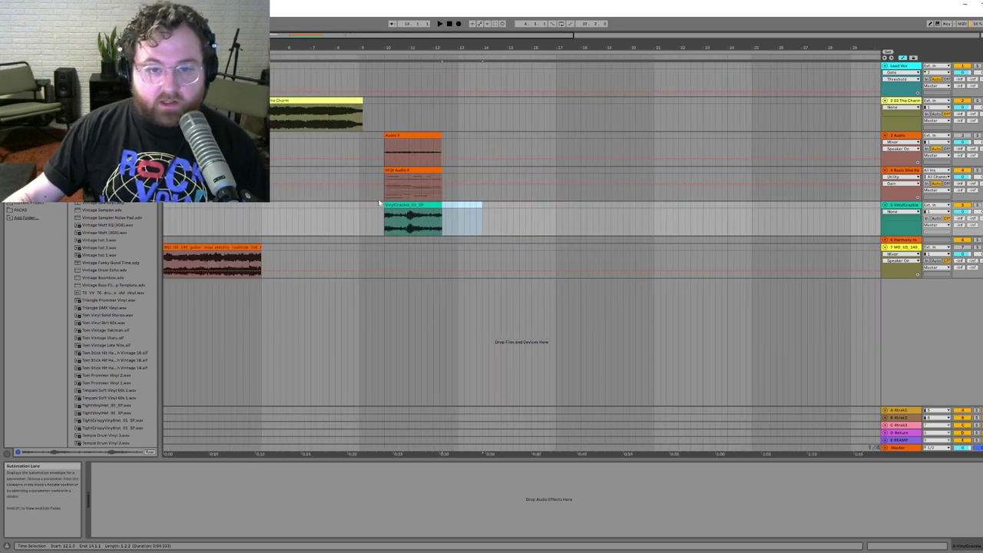
{"action": "left_click", "coordinate": [385, 198]}
{"action": "key", "text": "space"}
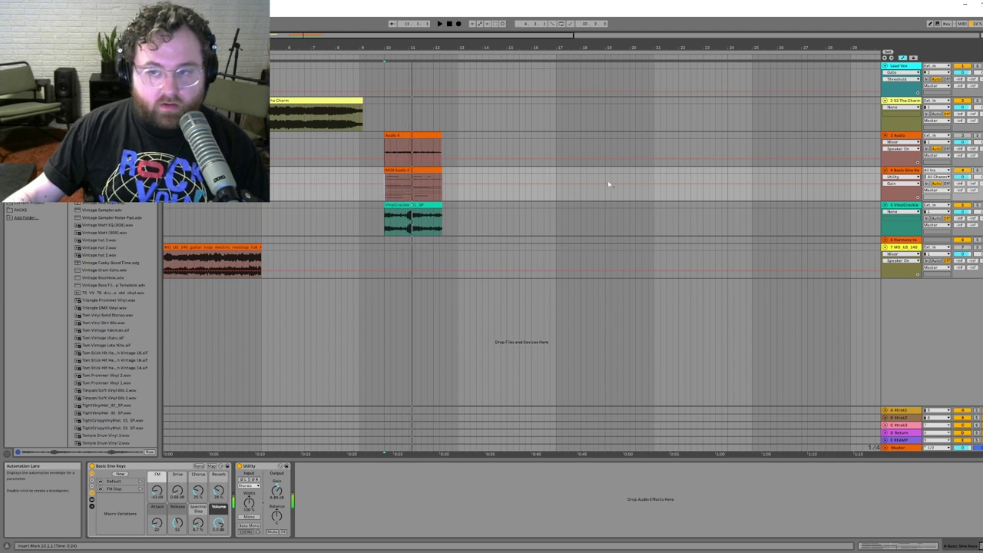
- Insert an audio track below the vinyl crackle track and set its input to Resampling
{"action": "right_click", "coordinate": [910, 206]}
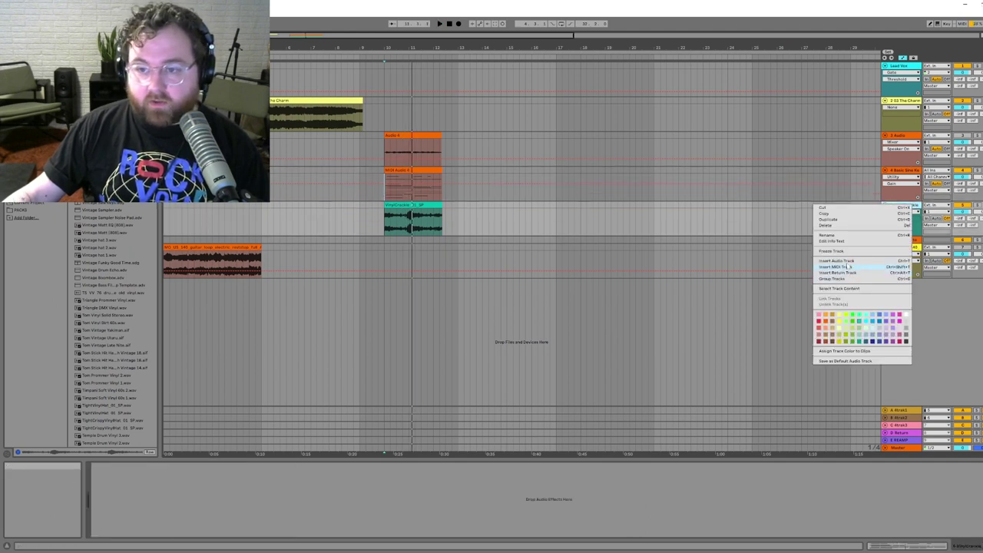
{"action": "left_click", "coordinate": [845, 266]}
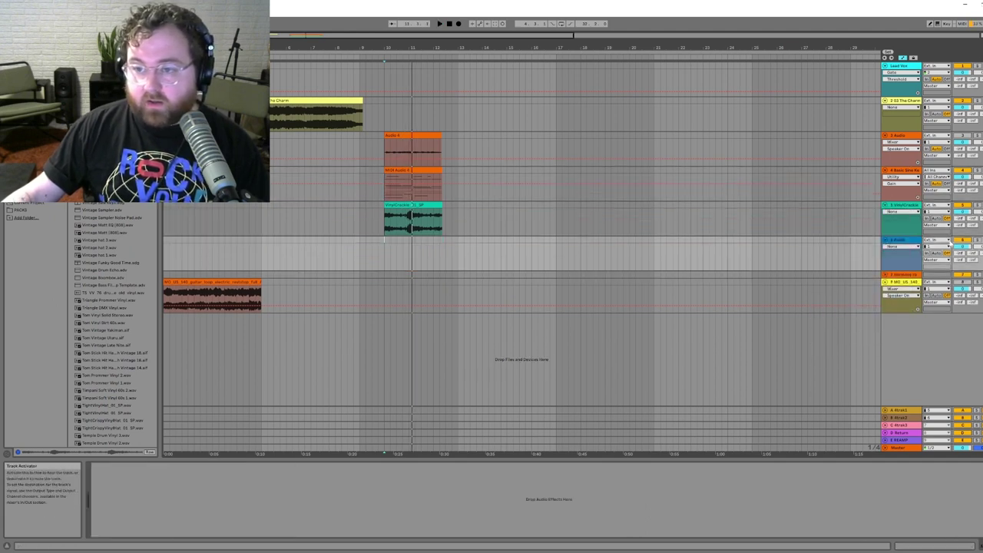
{"action": "left_click", "coordinate": [939, 241]}
{"action": "left_click", "coordinate": [948, 245]}
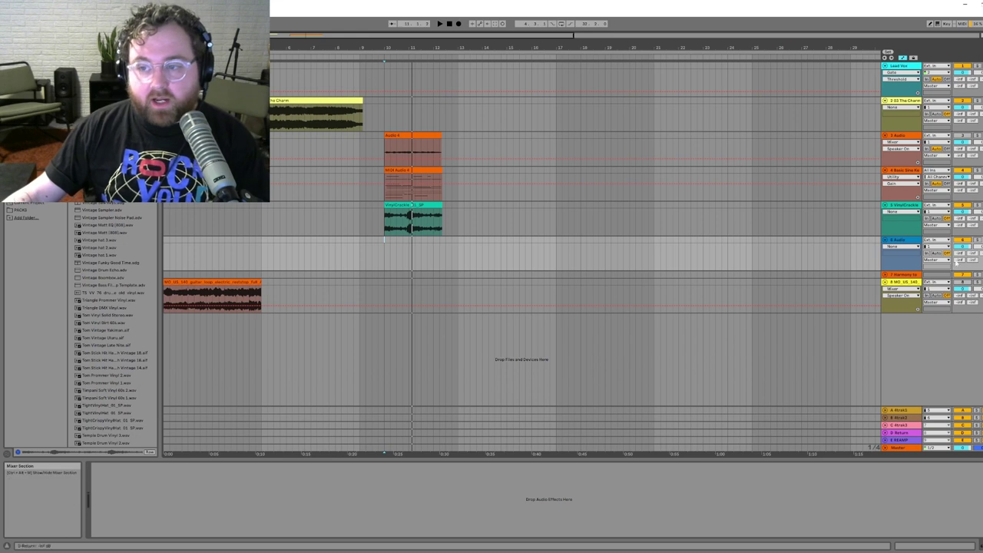
{"action": "left_click_drag", "start_coordinate": [384, 172], "coordinate": [480, 221]}
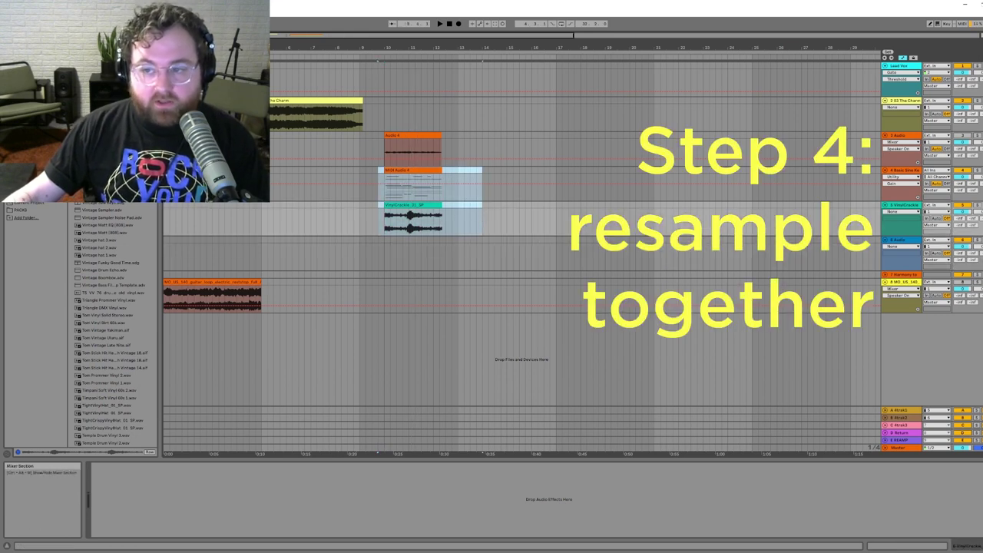
{"action": "left_click", "coordinate": [935, 241]}
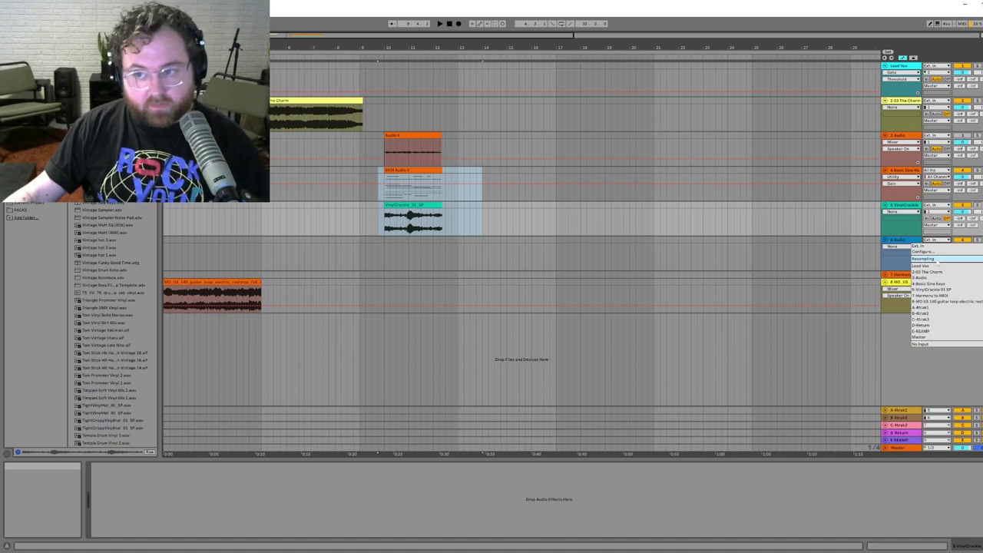
{"action": "left_click", "coordinate": [938, 262]}
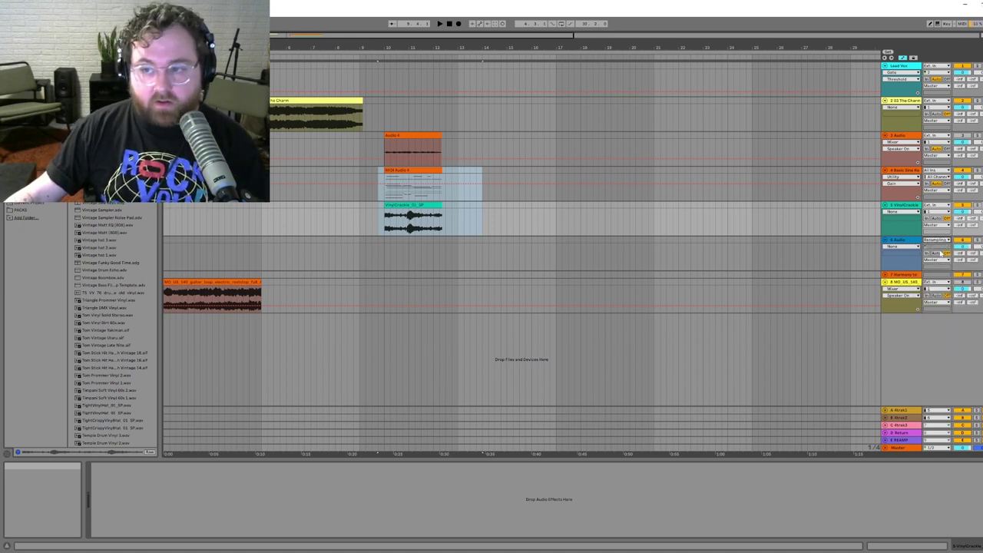
- Record the combined sine keys and vinyl crackle onto the resampling track, starting at bar 10
{"action": "left_click", "coordinate": [381, 254]}
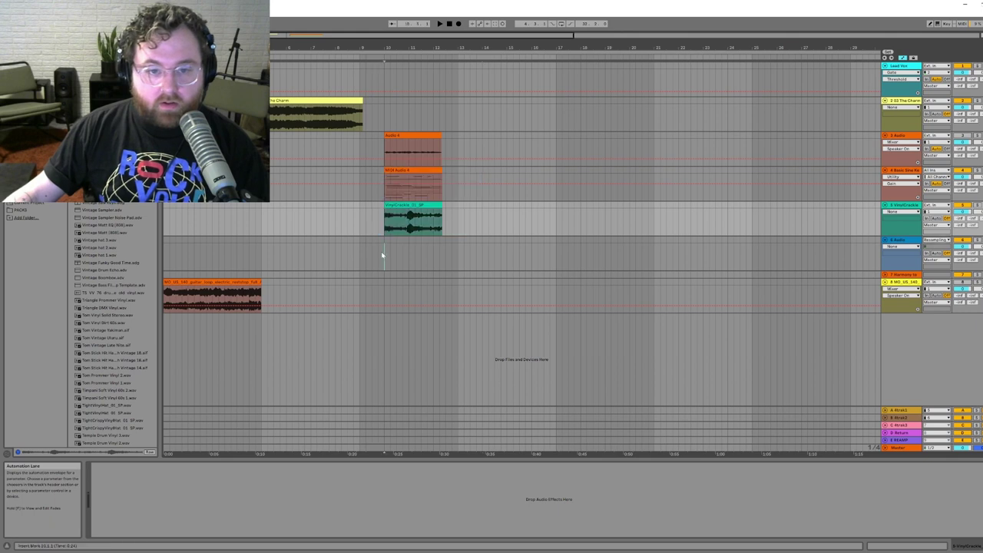
{"action": "key", "text": "F9"}
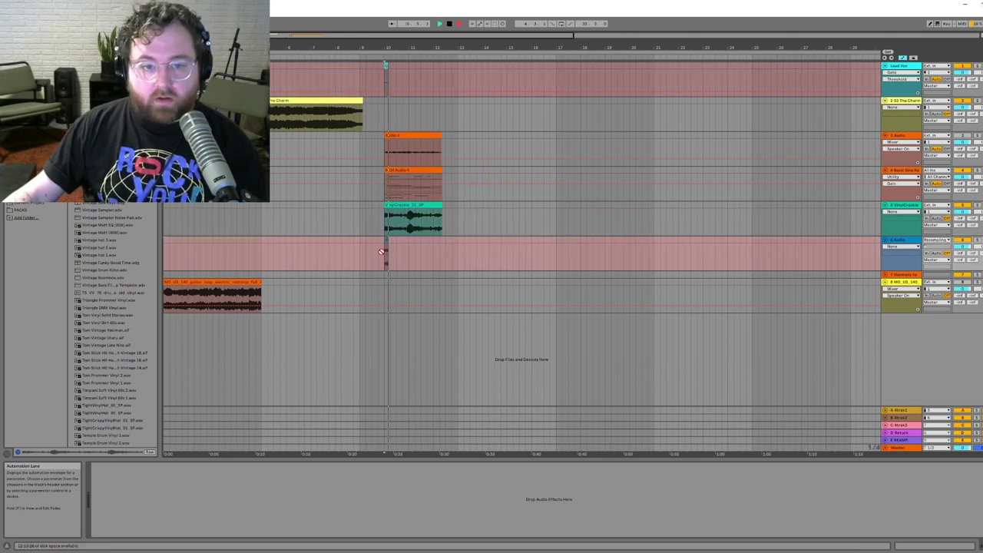
{"action": "key", "text": "F9"}
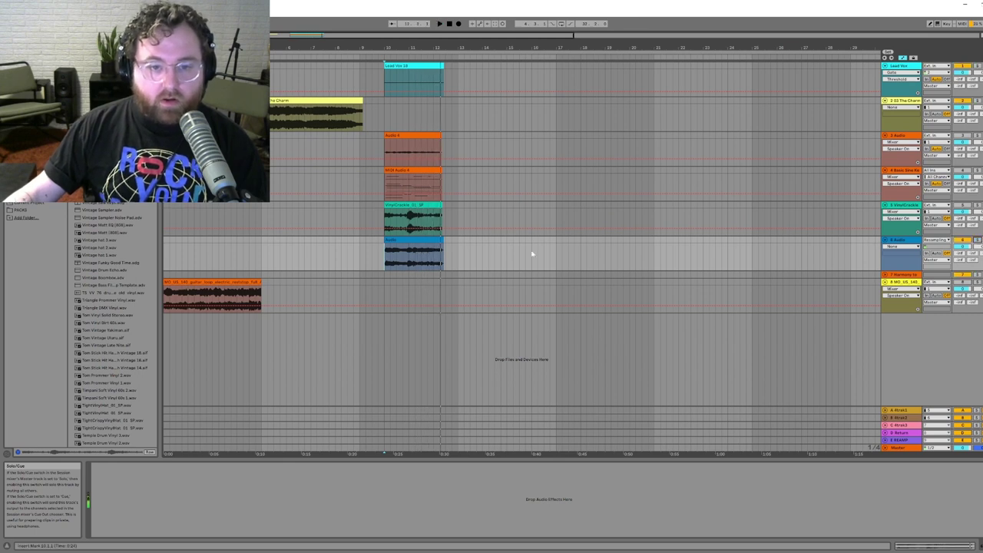
- Open and play the resampled clip at bar 5, then split it at bar 7 and delete the part after it
{"action": "double_click", "coordinate": [417, 252]}
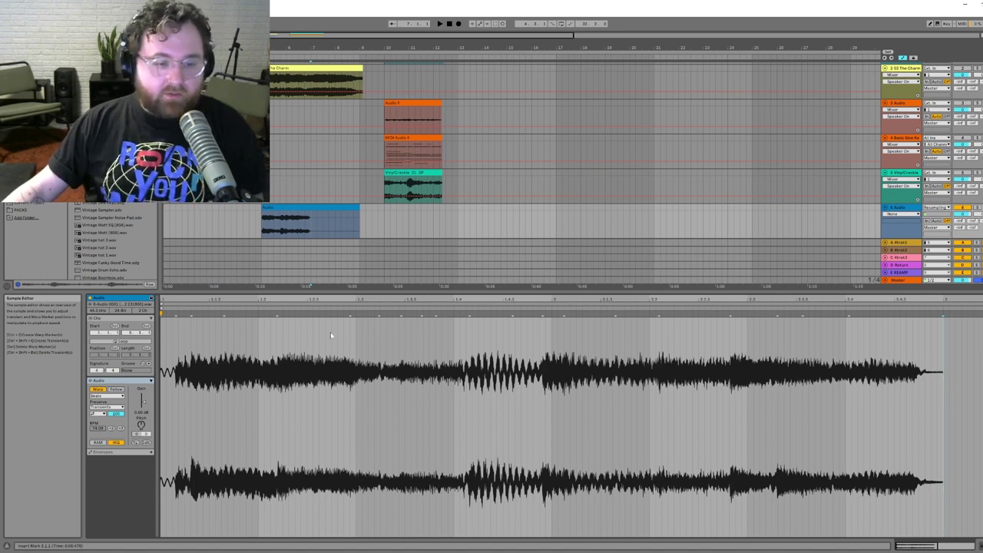
{"action": "key", "text": "space"}
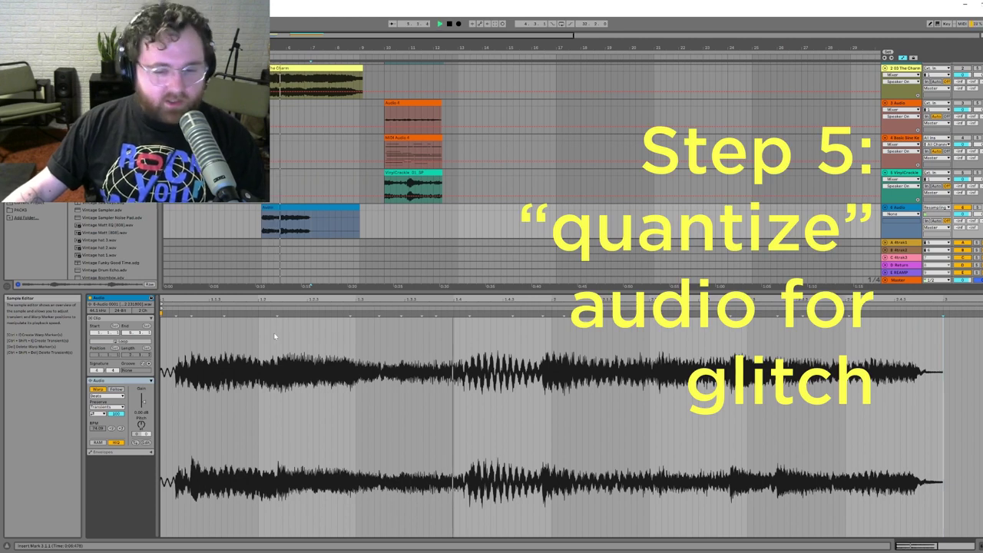
{"action": "key", "text": "ctrl+e"}
{"action": "left_click", "coordinate": [321, 215]}
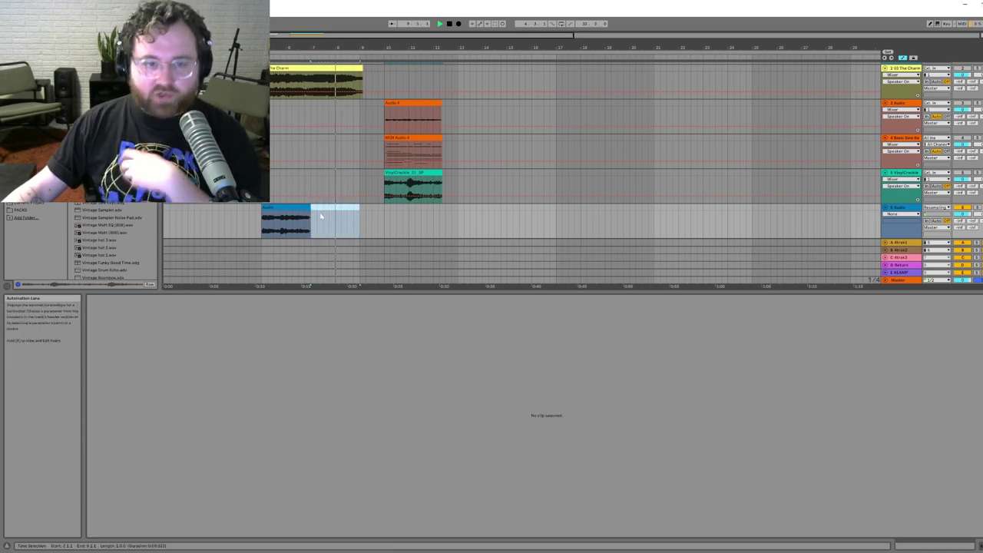
- Quantize the resampled clip at bar 5 to 1/4 through the Quantize Settings and play the result
{"action": "left_click", "coordinate": [293, 208]}
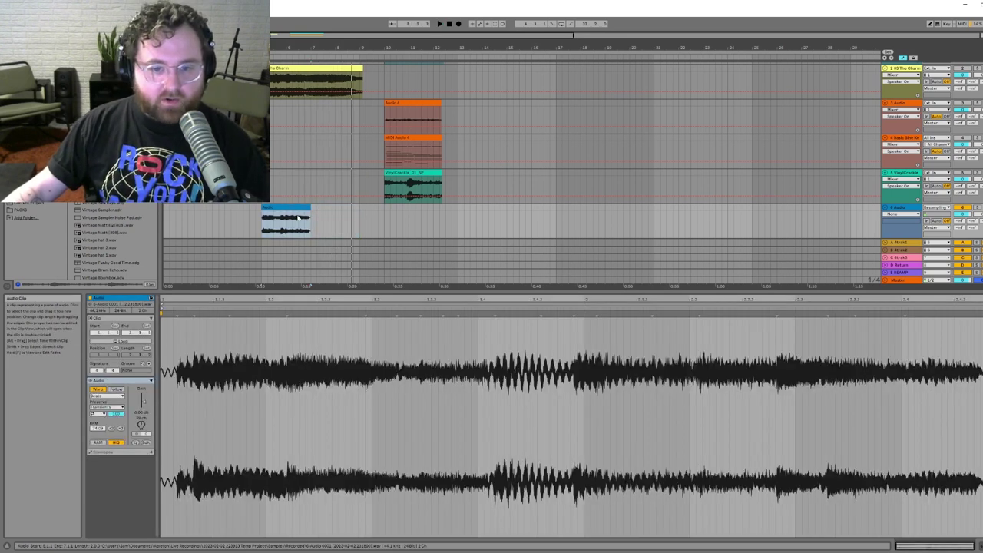
{"action": "right_click", "coordinate": [420, 338]}
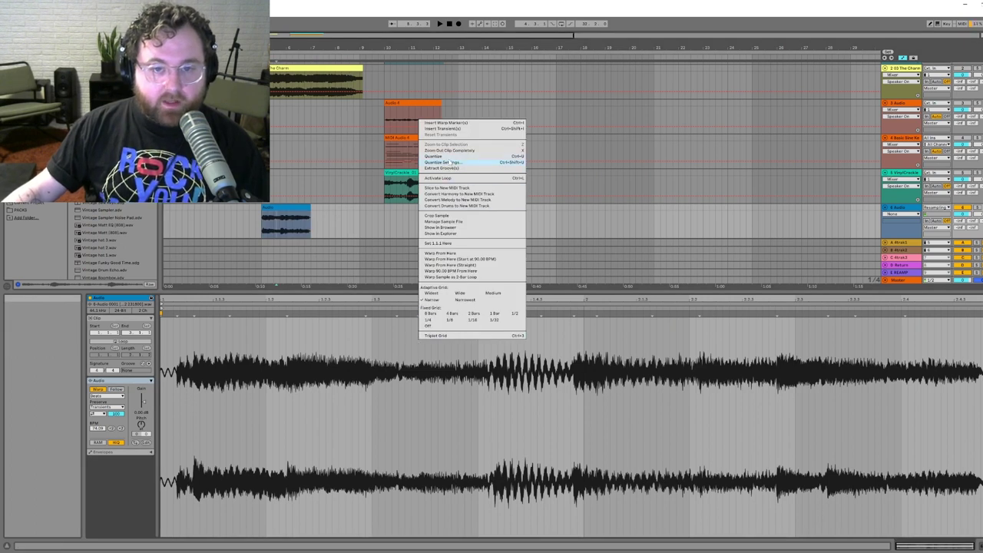
{"action": "left_click", "coordinate": [445, 163]}
{"action": "left_click", "coordinate": [528, 269]}
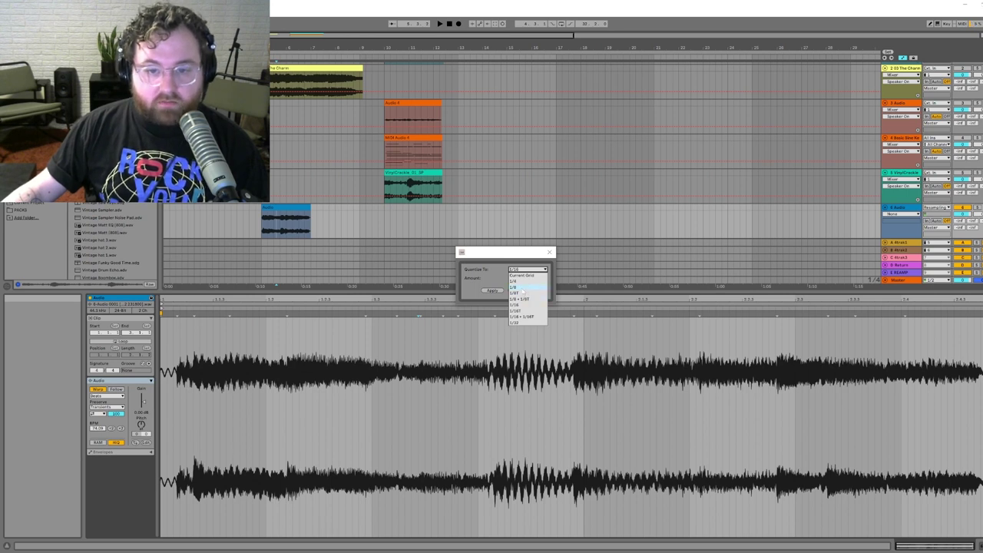
{"action": "left_click", "coordinate": [522, 292]}
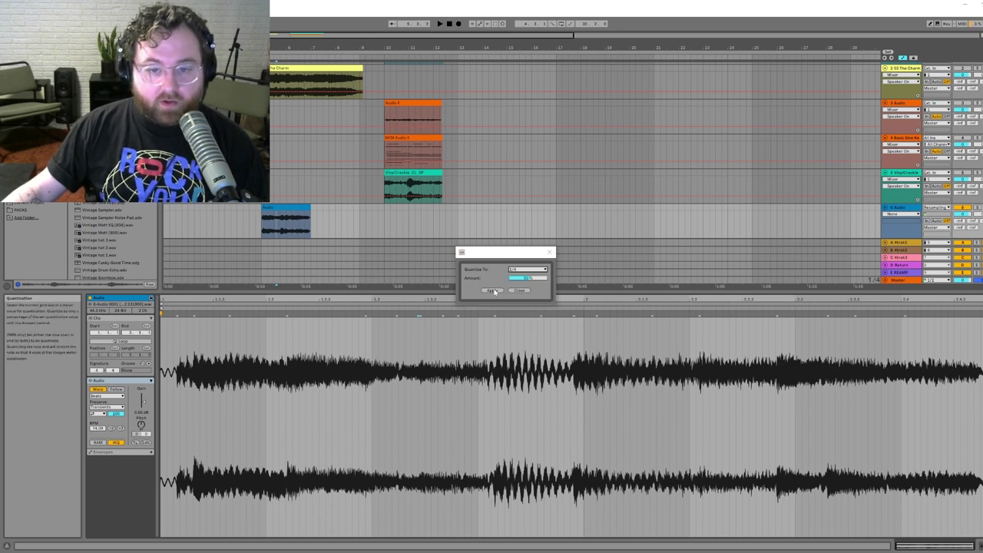
{"action": "left_click", "coordinate": [491, 292]}
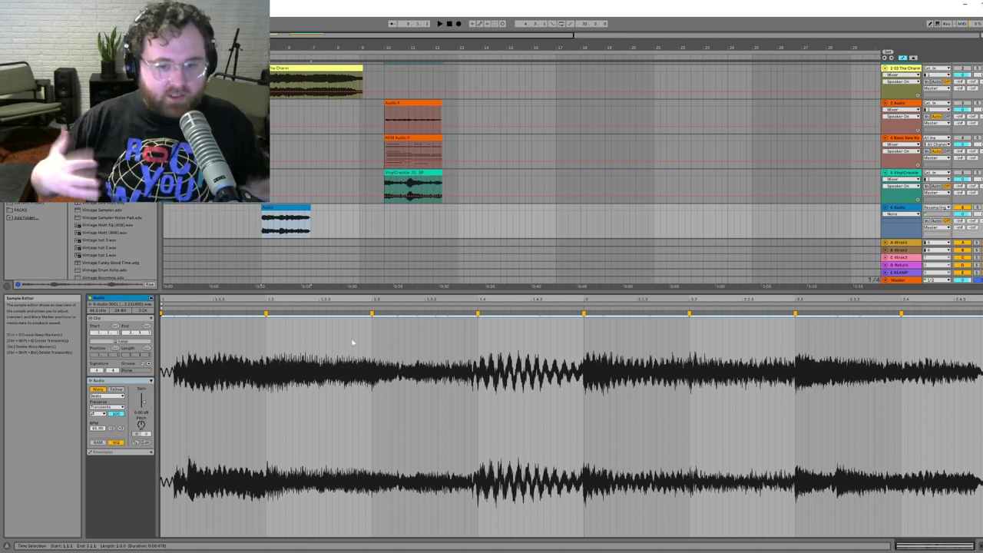
{"action": "key", "text": "space"}
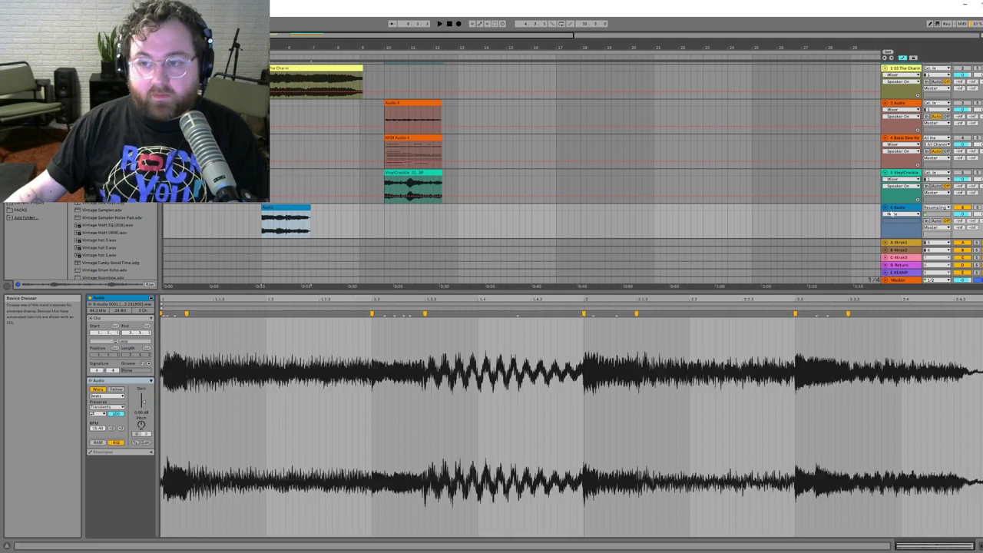
- Add Guitar Rig 5 to the resampling track, load the Almost KRULE preset, and close the plug-in window
{"action": "left_click", "coordinate": [900, 207]}
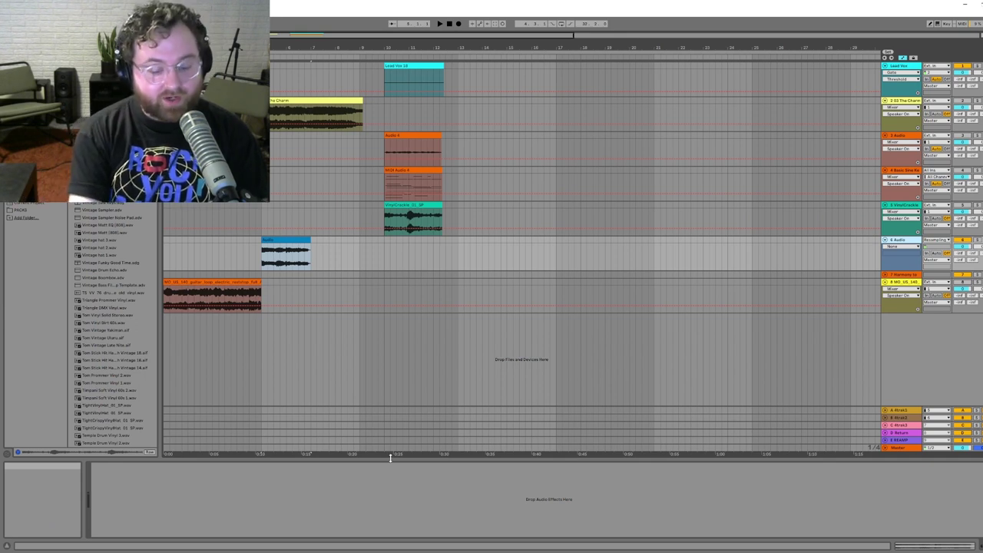
{"action": "key", "text": "ctrl+f"}
{"action": "left_click_drag", "start_coordinate": [242, 258], "coordinate": [273, 253]}
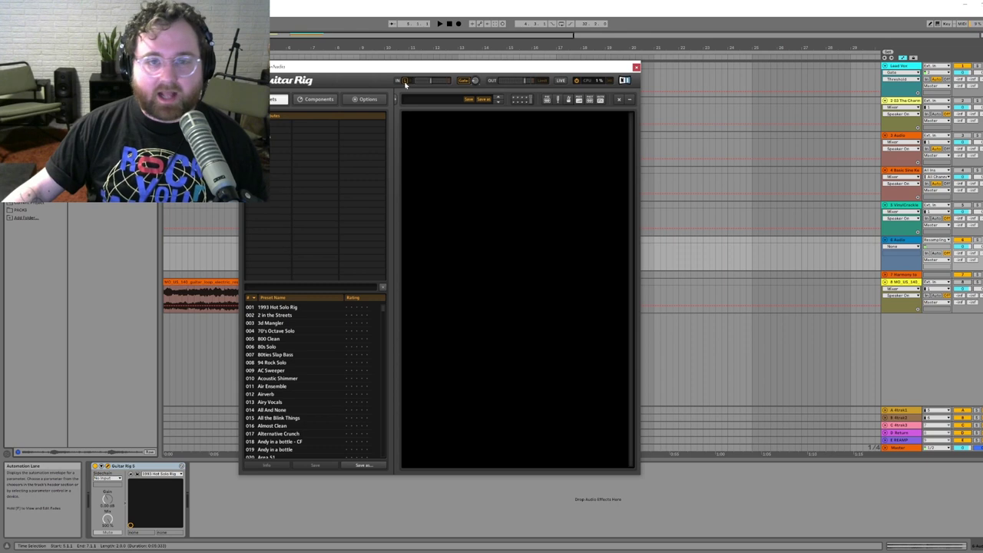
{"action": "left_click", "coordinate": [318, 102]}
{"action": "double_click", "coordinate": [305, 307]}
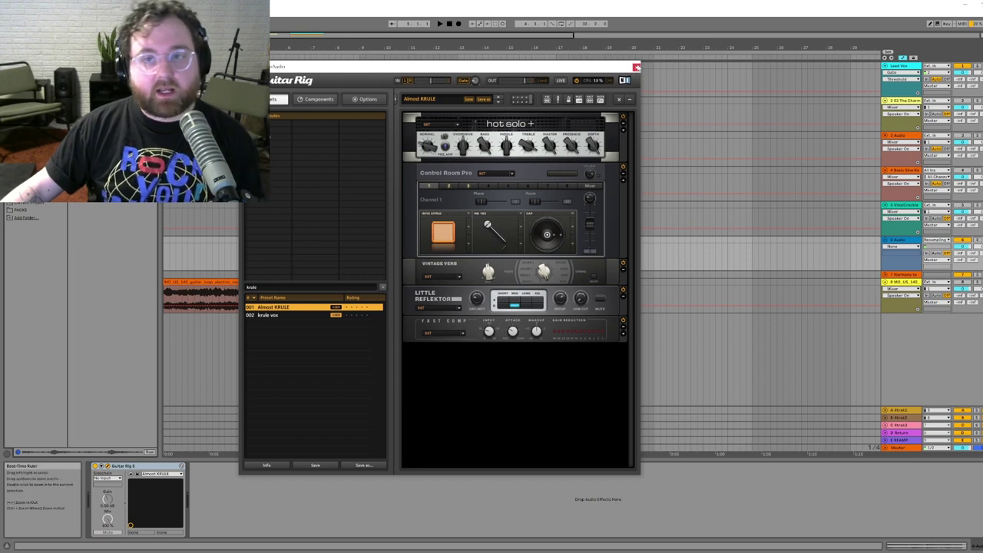
{"action": "left_click", "coordinate": [636, 68]}
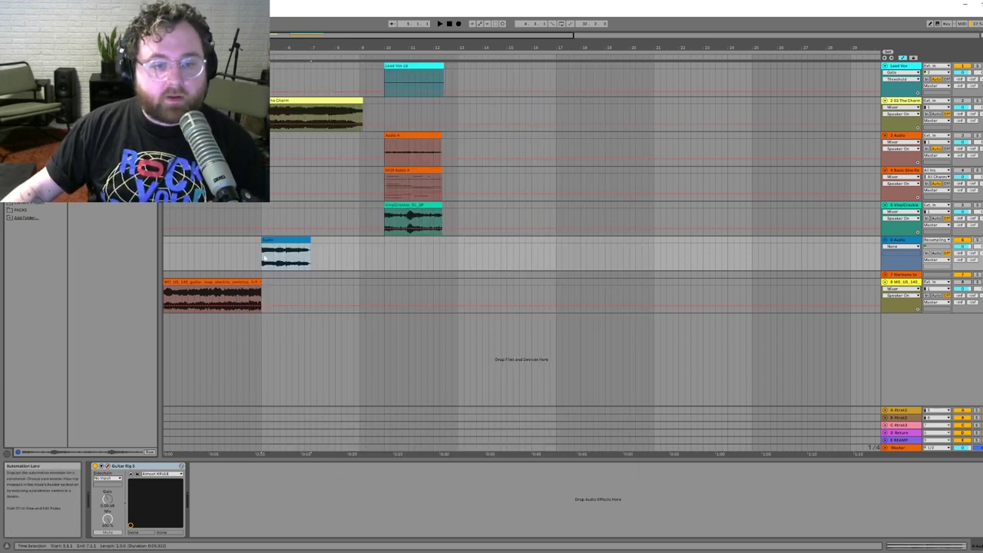
- Play the resampled clip through the Almost KRULE rig with the Guitar Rig window open, then hide the window
{"action": "key", "text": "ctrl+alt+p"}
{"action": "key", "text": "space"}
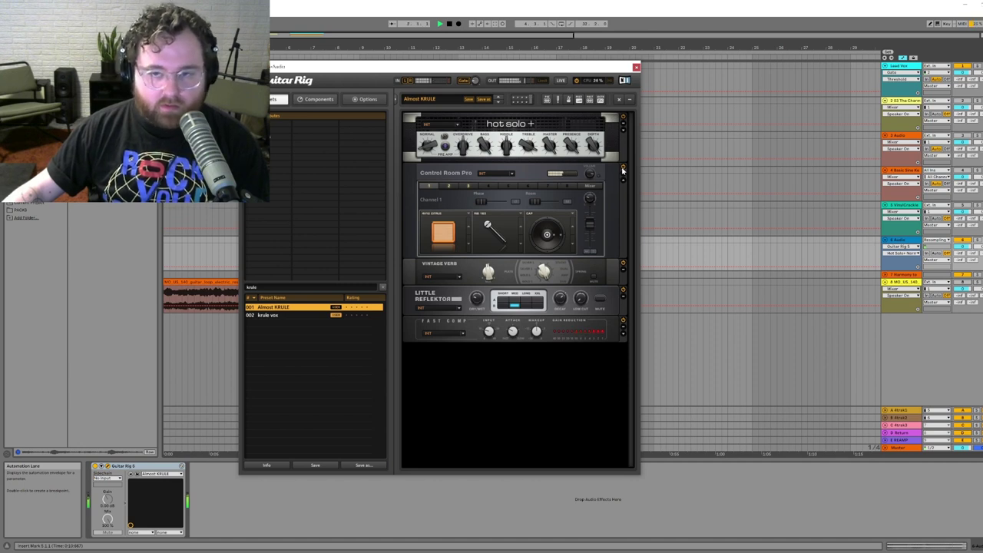
{"action": "key", "text": "ctrl+alt+p"}
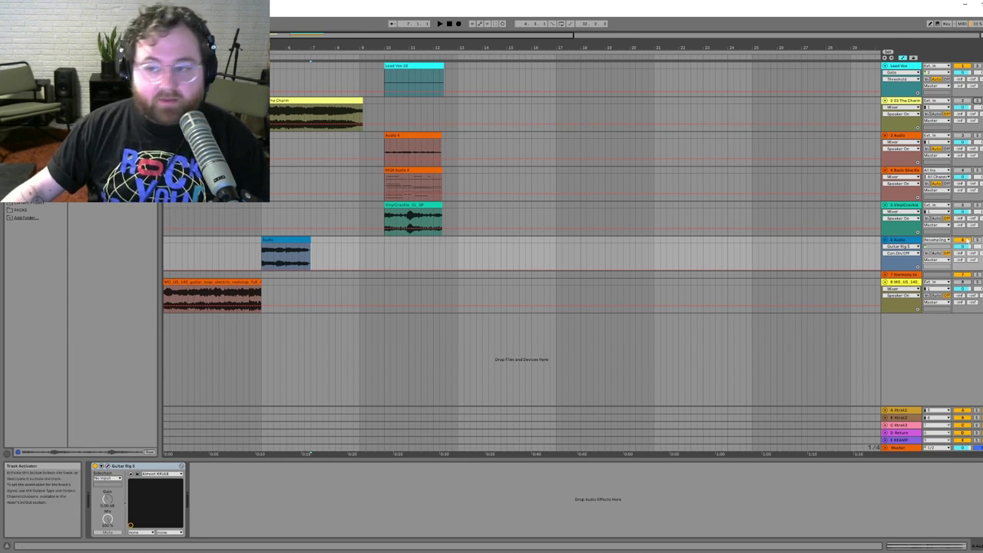
- Play the 03 The Charm clip for comparison, then delete it from its track and stop playback
{"action": "left_click", "coordinate": [961, 100]}
{"action": "key", "text": "space"}
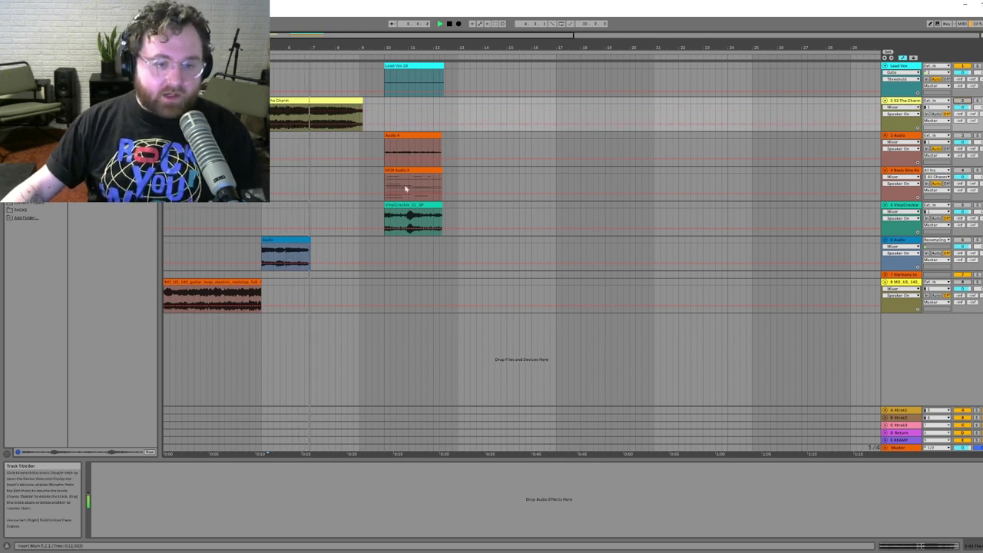
{"action": "left_click", "coordinate": [166, 298]}
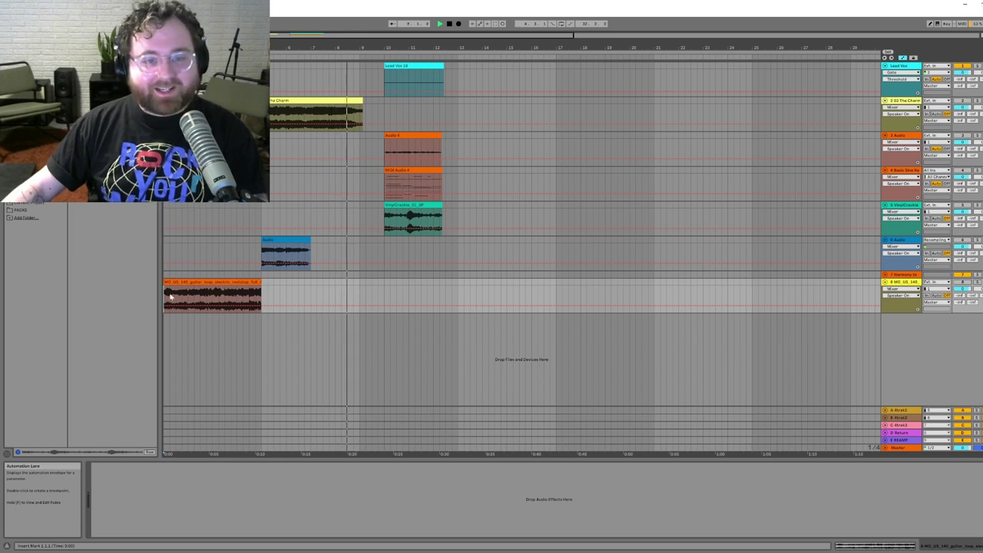
{"action": "left_click", "coordinate": [310, 101]}
{"action": "key", "text": "Delete"}
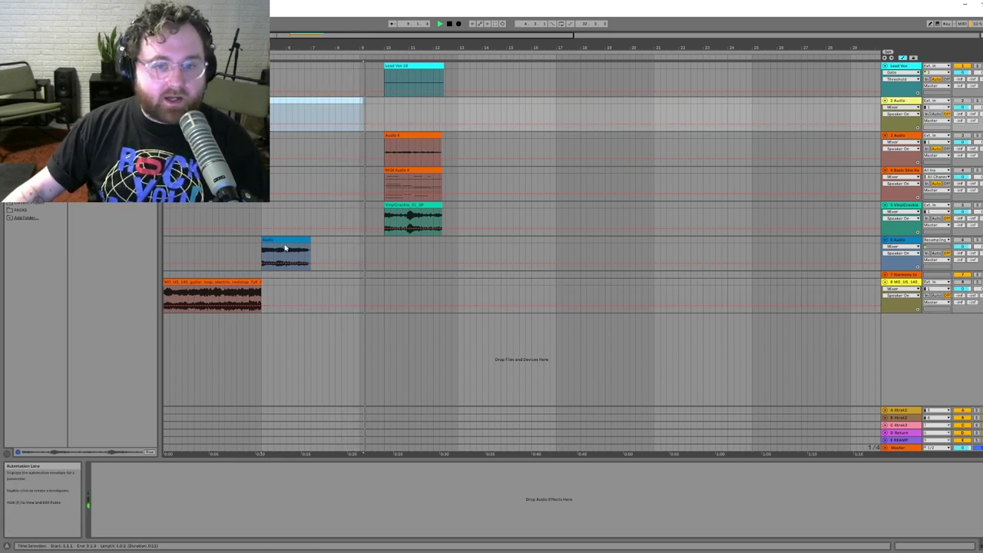
{"action": "key", "text": "space"}
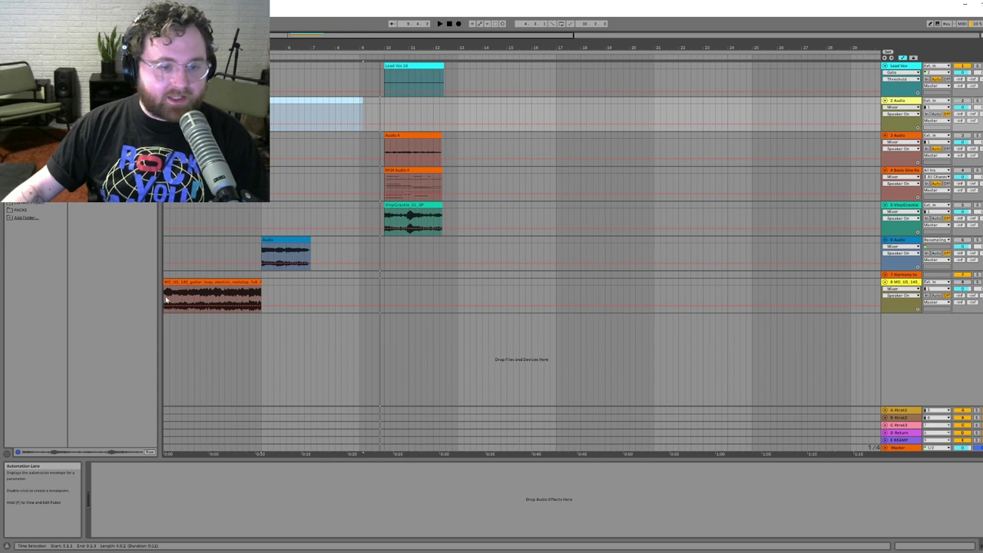
- Play the electric guitar loop on track 8 from bar 1
{"action": "left_click", "coordinate": [698, 277]}
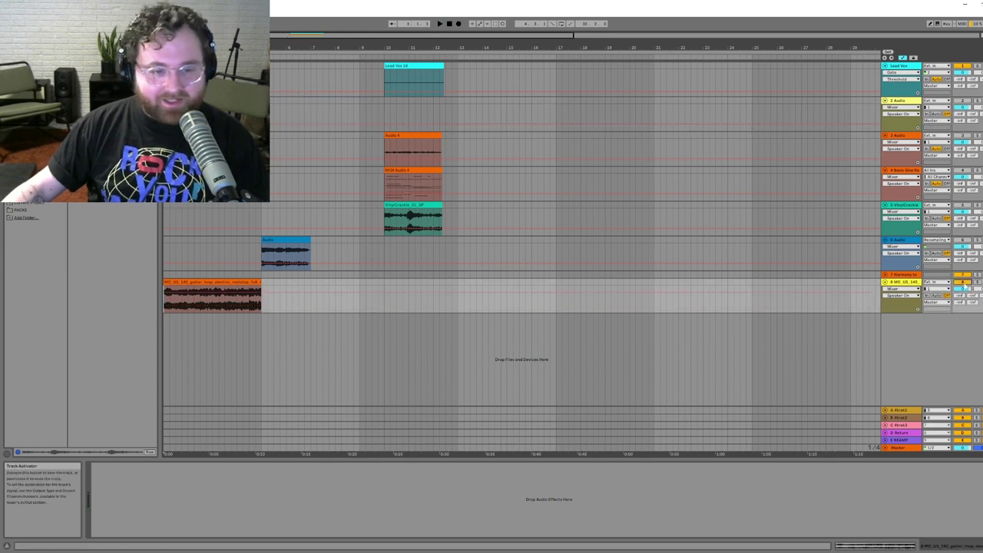
{"action": "key", "text": "space"}
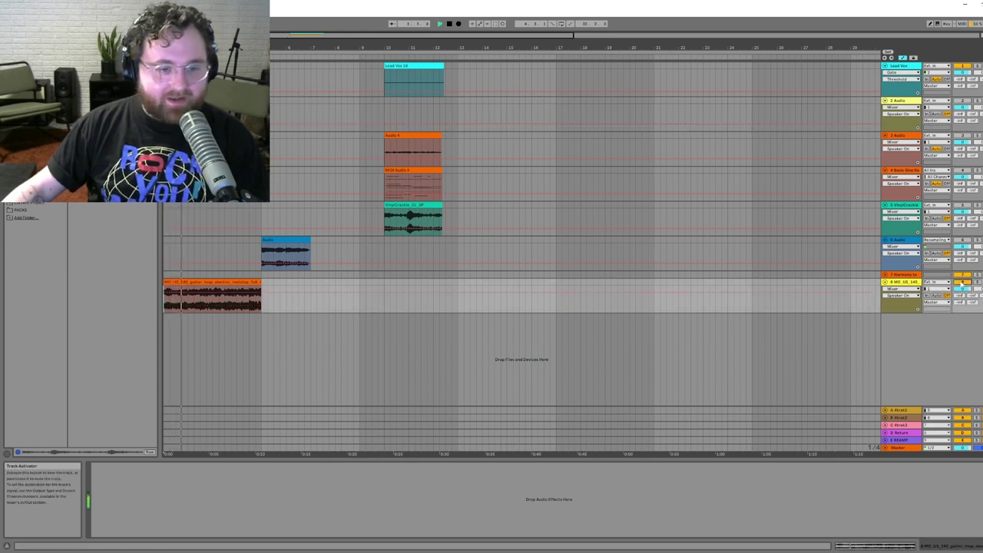
{"action": "key", "text": "space"}
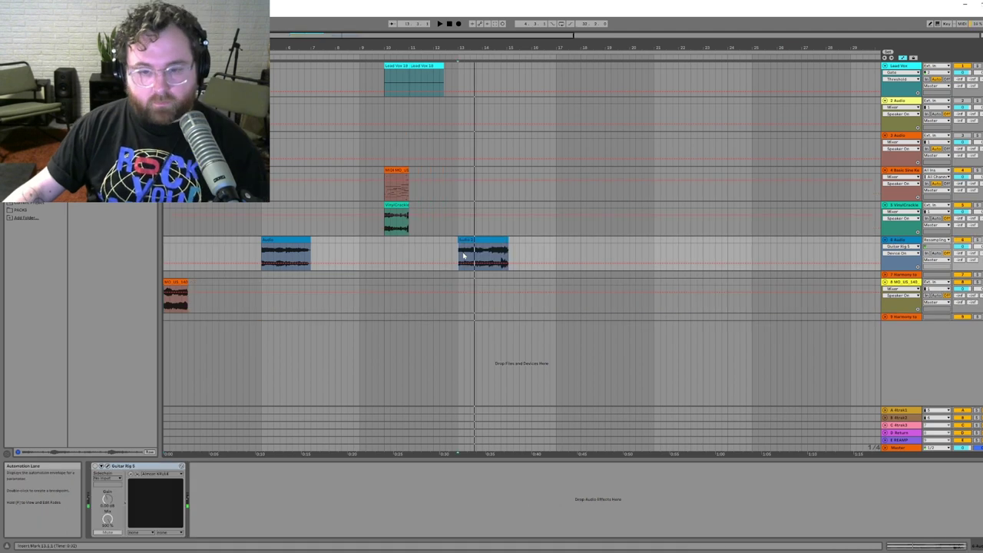
- Open the new resampled clip at bar 13, enlarge the arrangement area, and play the clip
{"action": "double_click", "coordinate": [477, 246]}
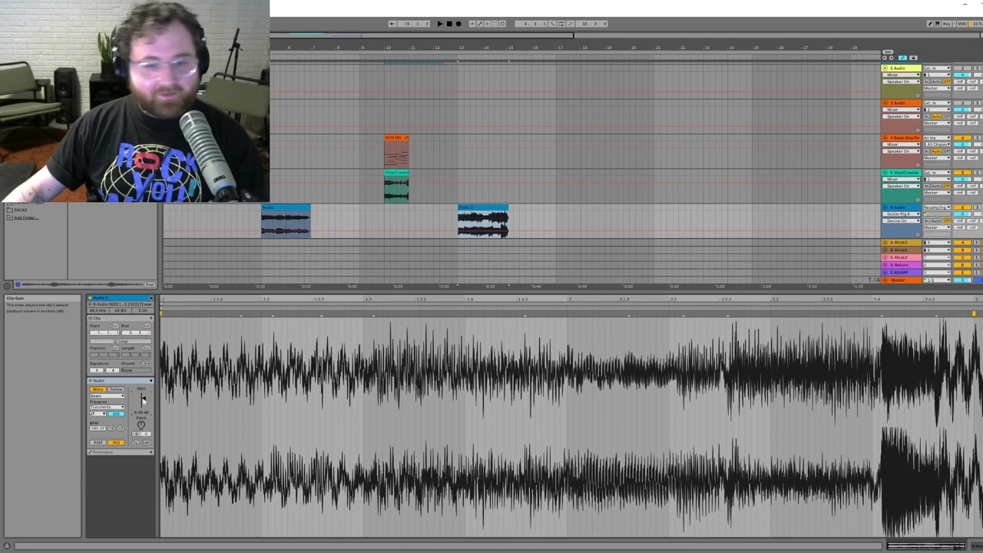
{"action": "left_click_drag", "start_coordinate": [384, 291], "coordinate": [376, 352]}
{"action": "key", "text": "space"}
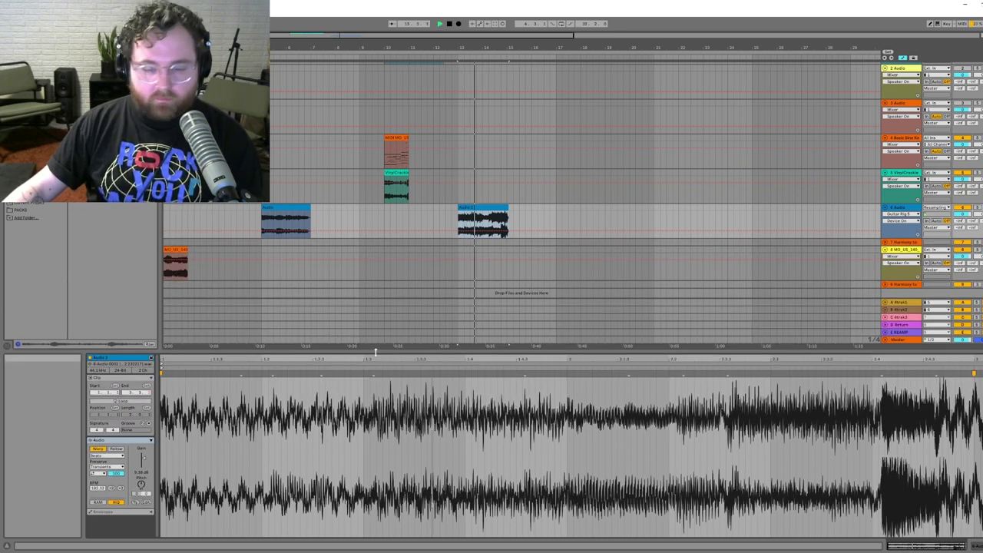